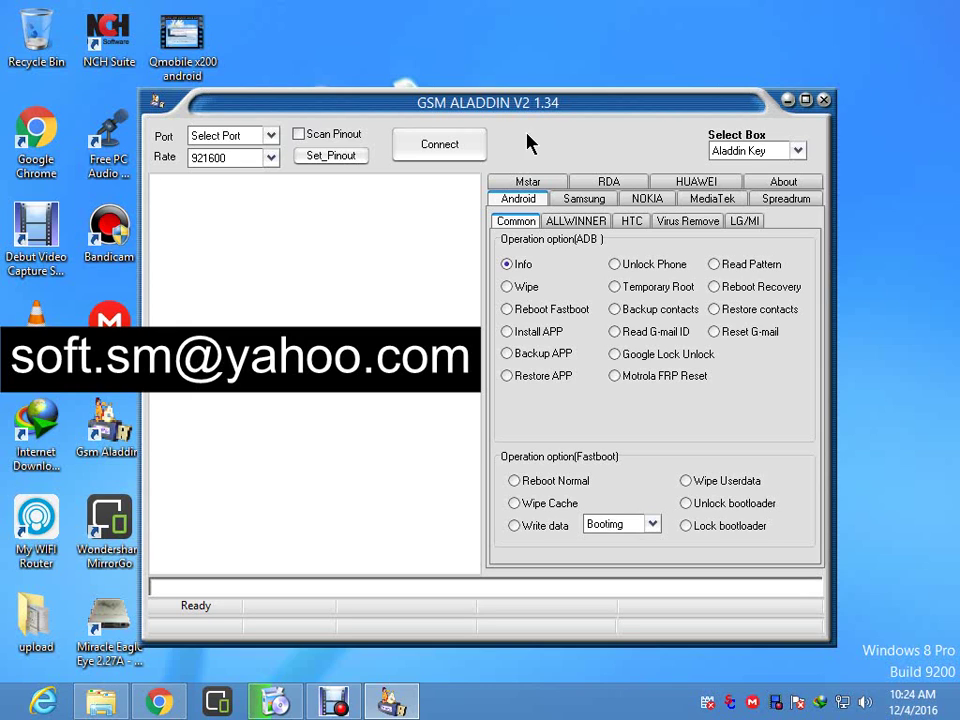
Step: Reposition the GSM Aladdin window on the desktop and connect the tool using the Aladdin Key box option
drag(350, 110, 375, 116)
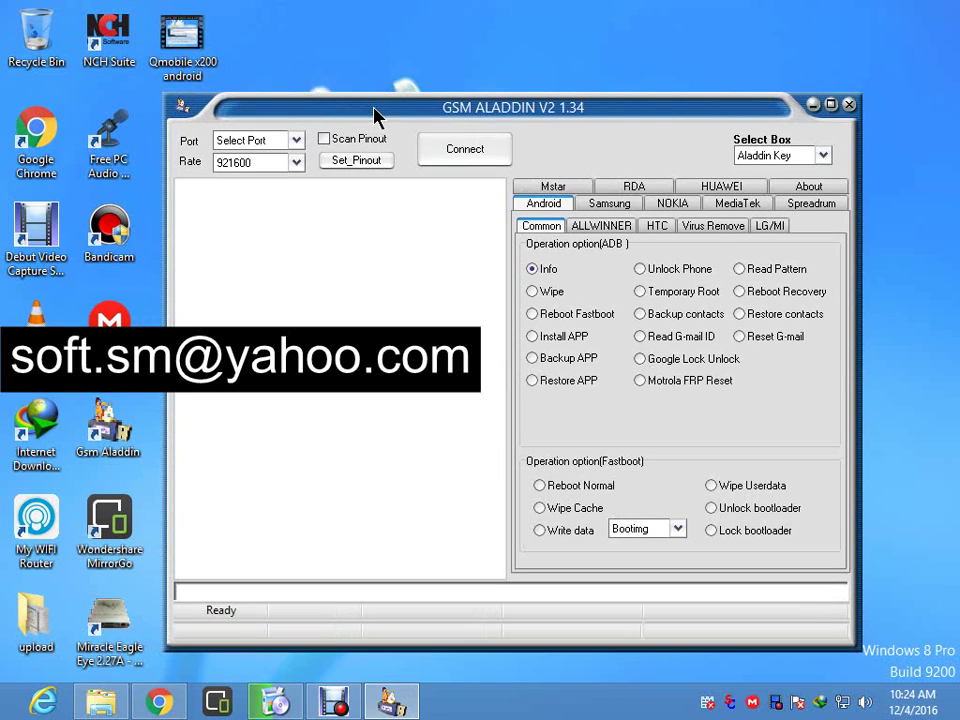
click(455, 152)
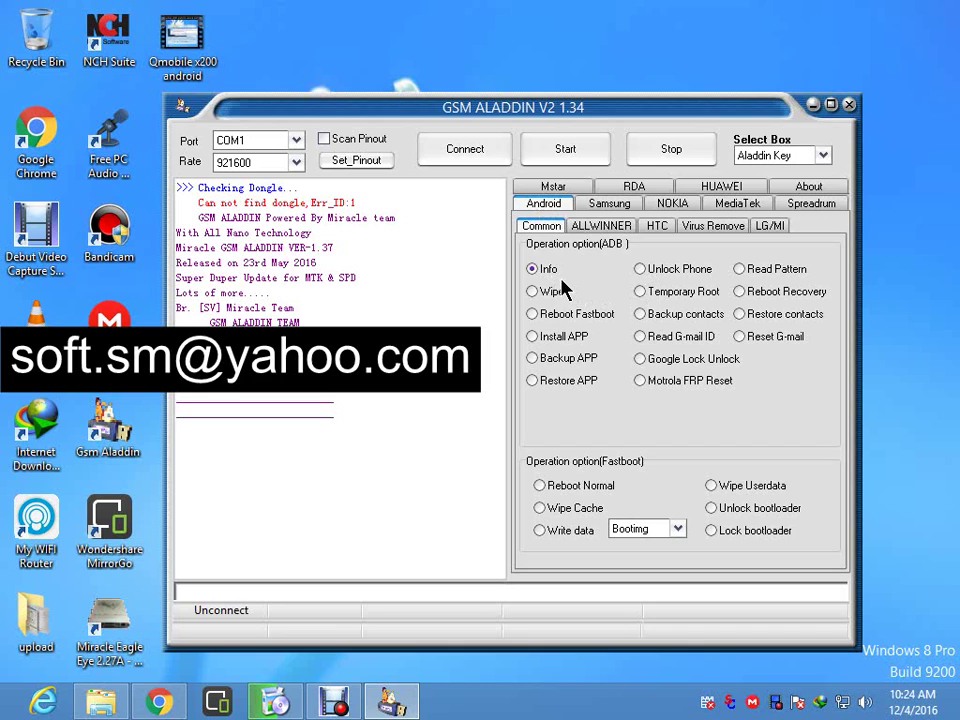
Step: Go through the Android ADB operations Unlock Phone, Read Pattern and Reboot Recovery, and leave Motrola FRP Reset selected
click(662, 270)
click(739, 272)
click(741, 292)
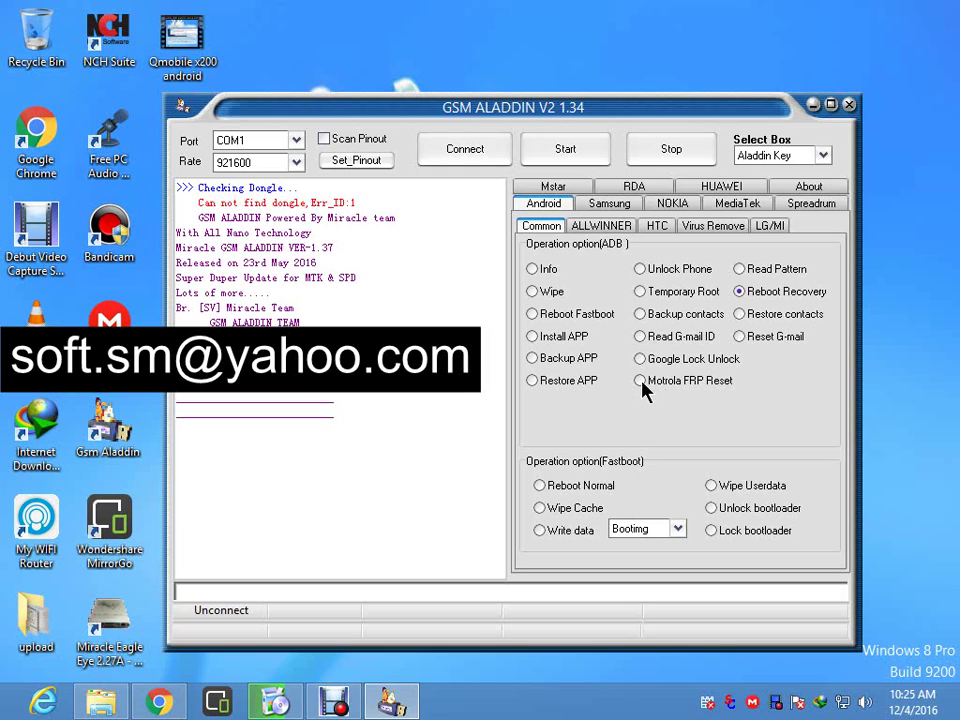
click(642, 382)
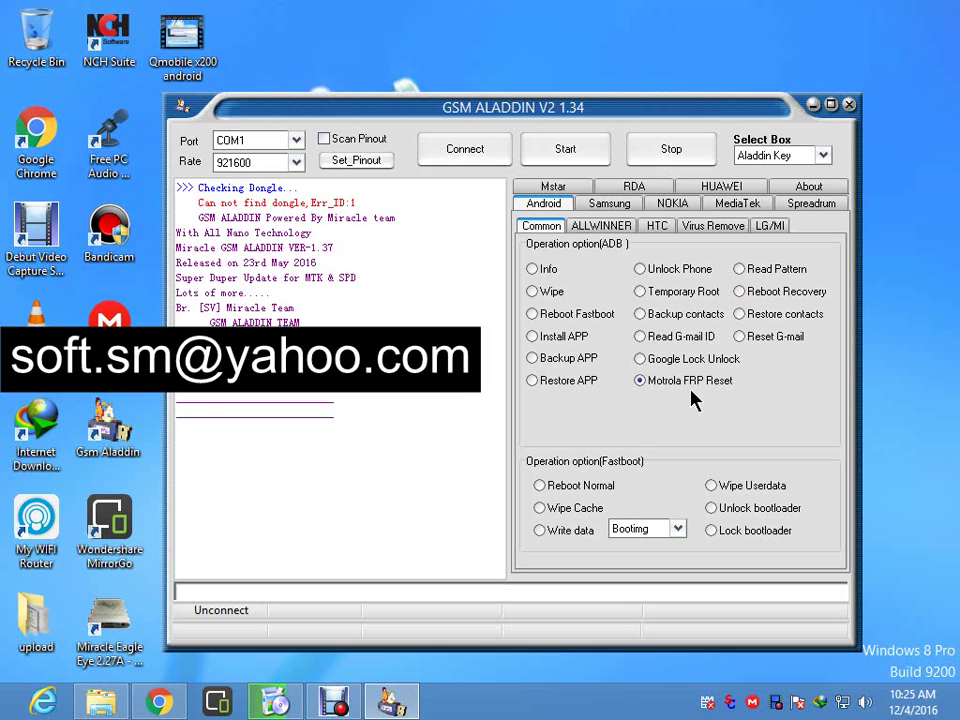
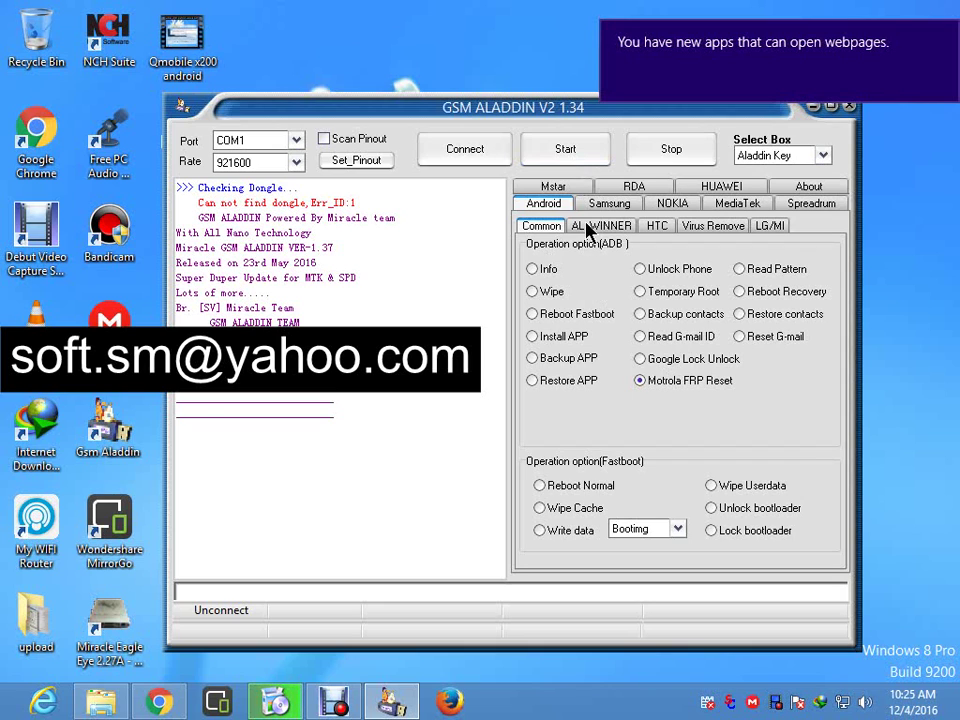
Step: Show the Samsung operations, proceed through the Firefox import wizard, and bring the GSM Aladdin window back to the front
click(607, 203)
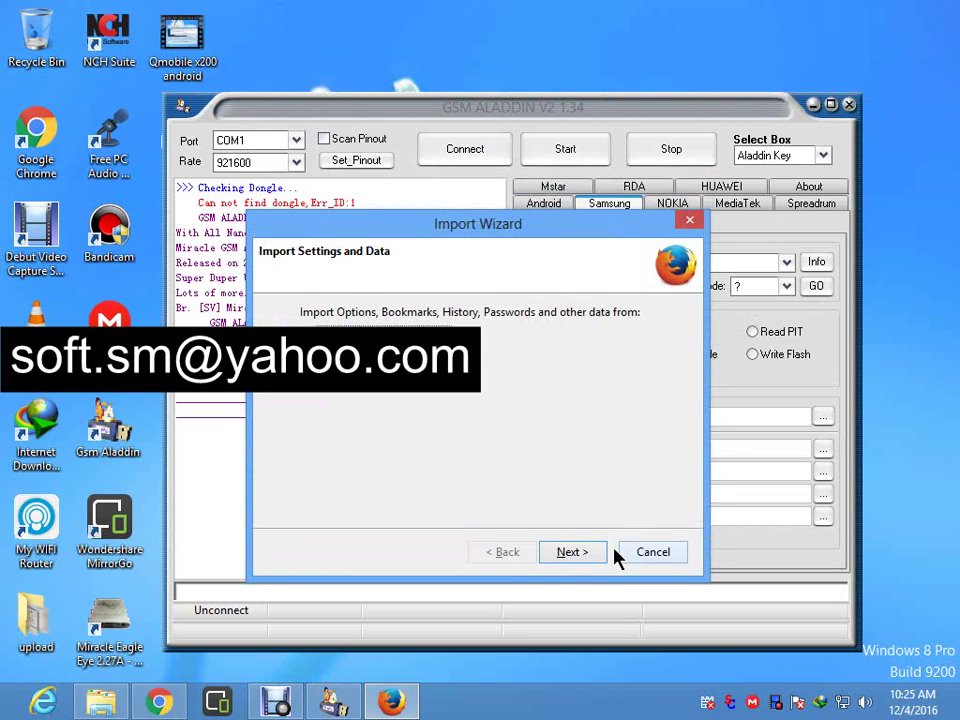
click(579, 556)
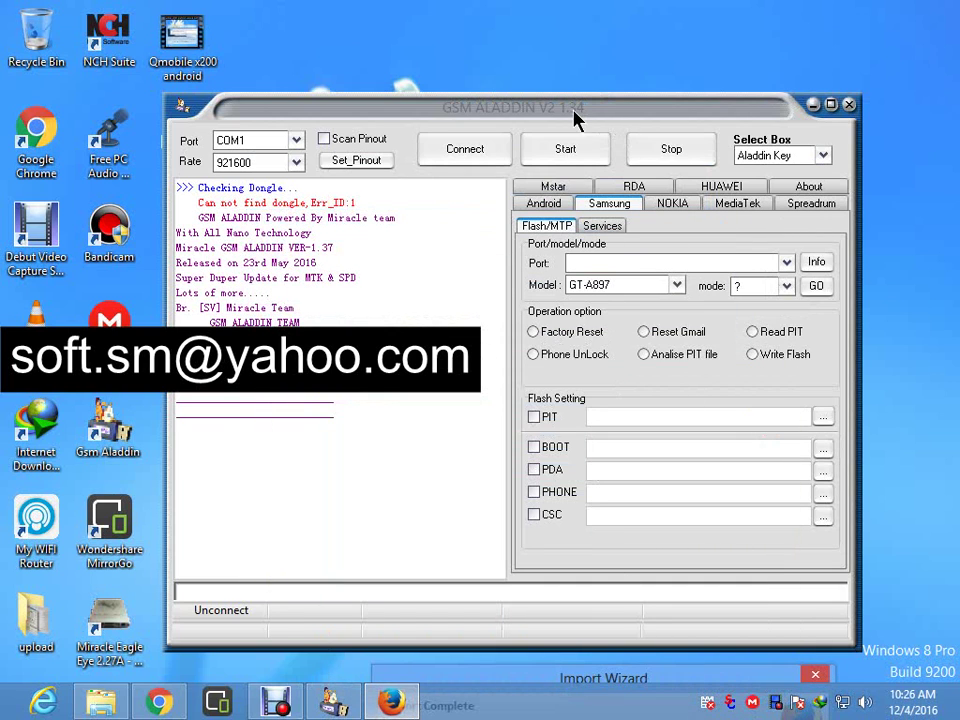
drag(574, 116, 574, 99)
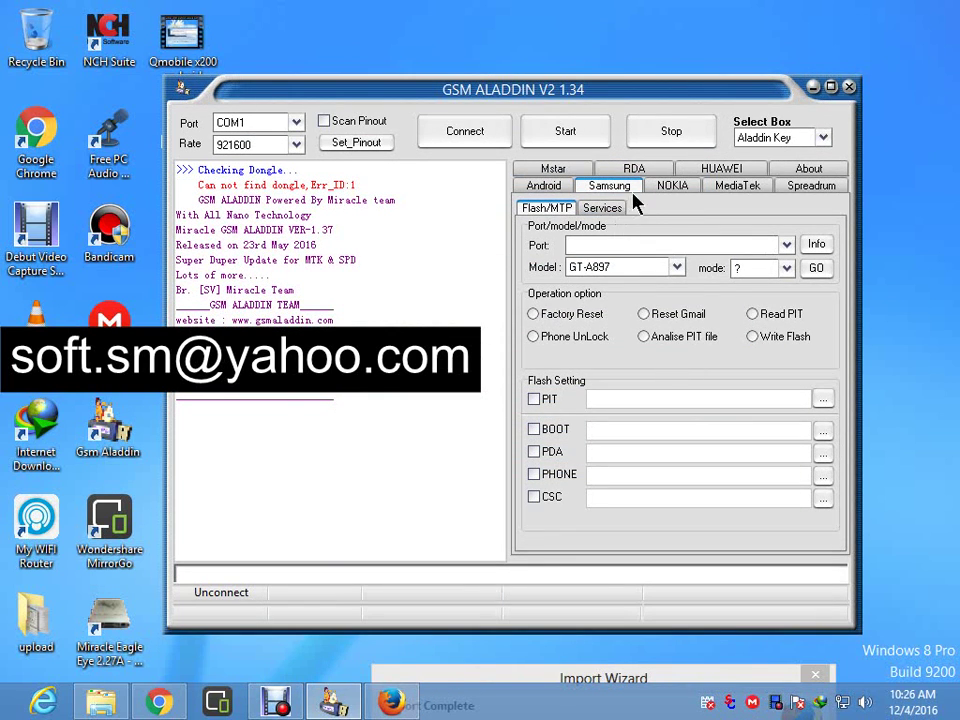
Step: Look at the Nokia MTK operations and model choices, decline making Firefox the default browser, and minimize Firefox
click(672, 190)
click(690, 354)
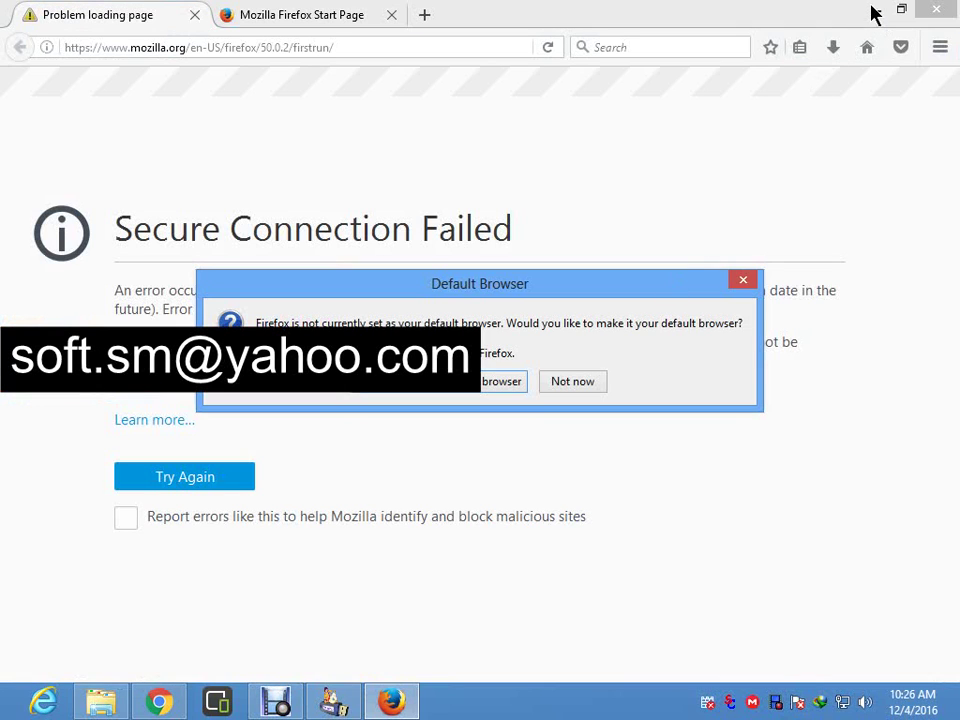
click(568, 386)
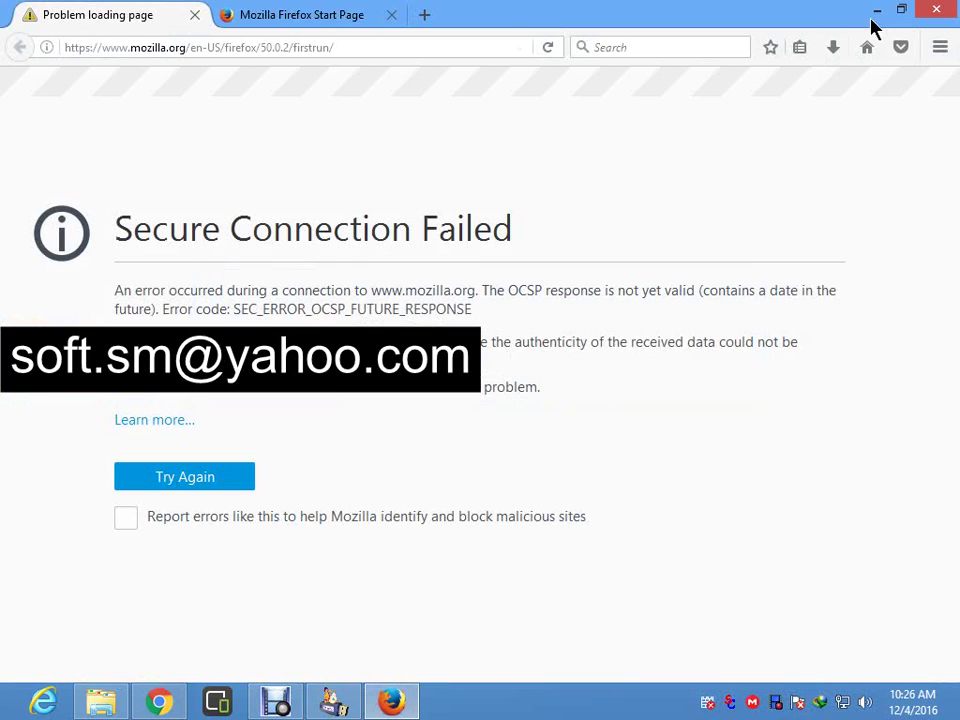
click(884, 8)
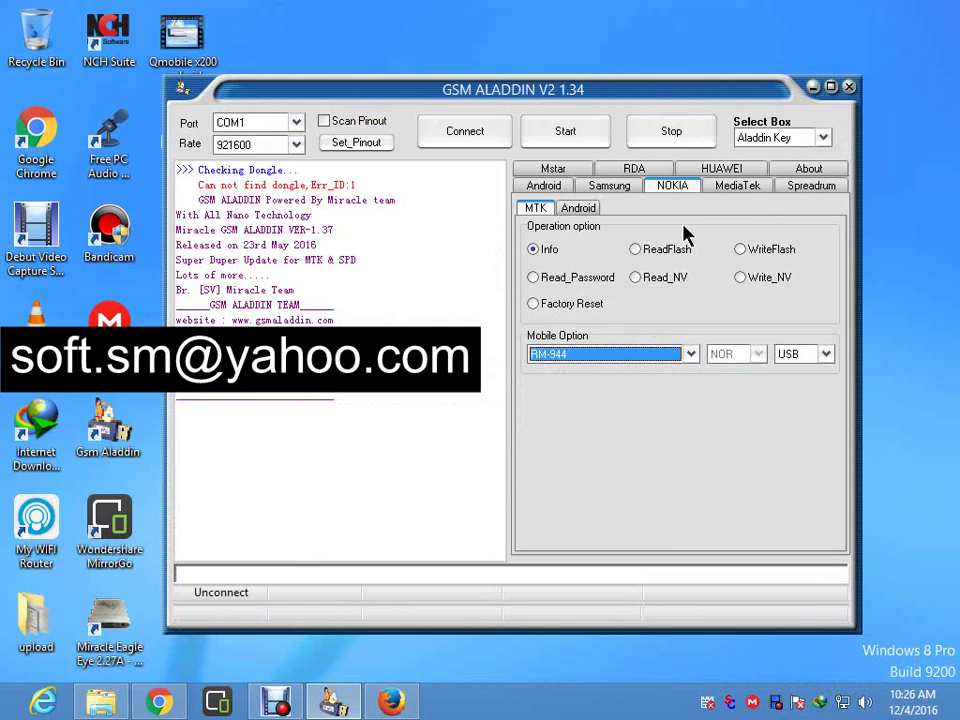
Step: Examine the MediaTek Common and Services operations, and list the available boot choices under Model Option
click(736, 190)
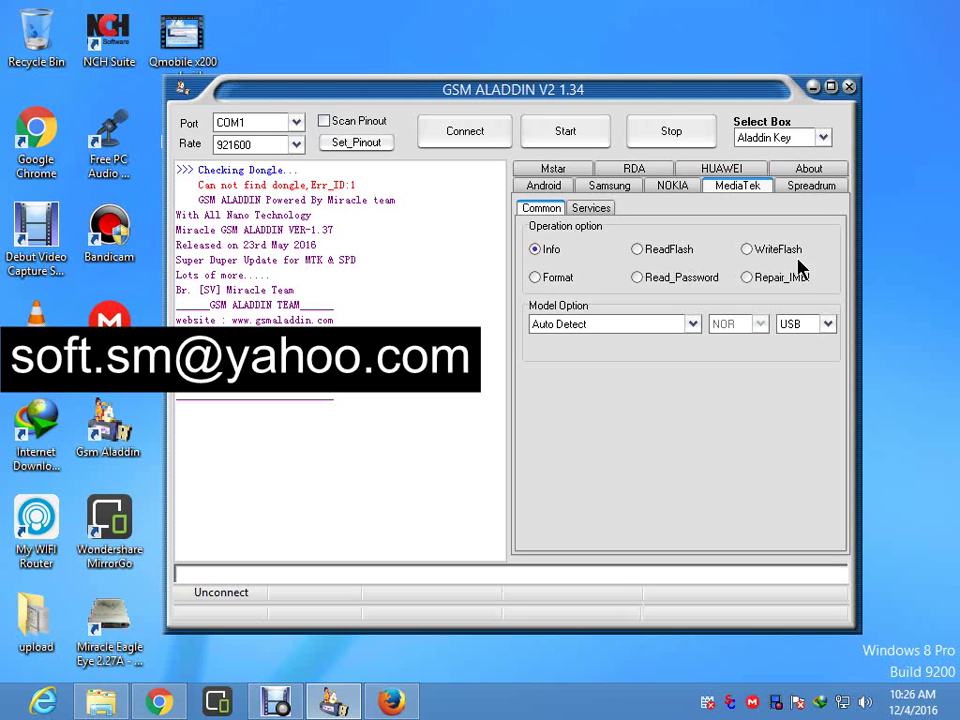
click(592, 211)
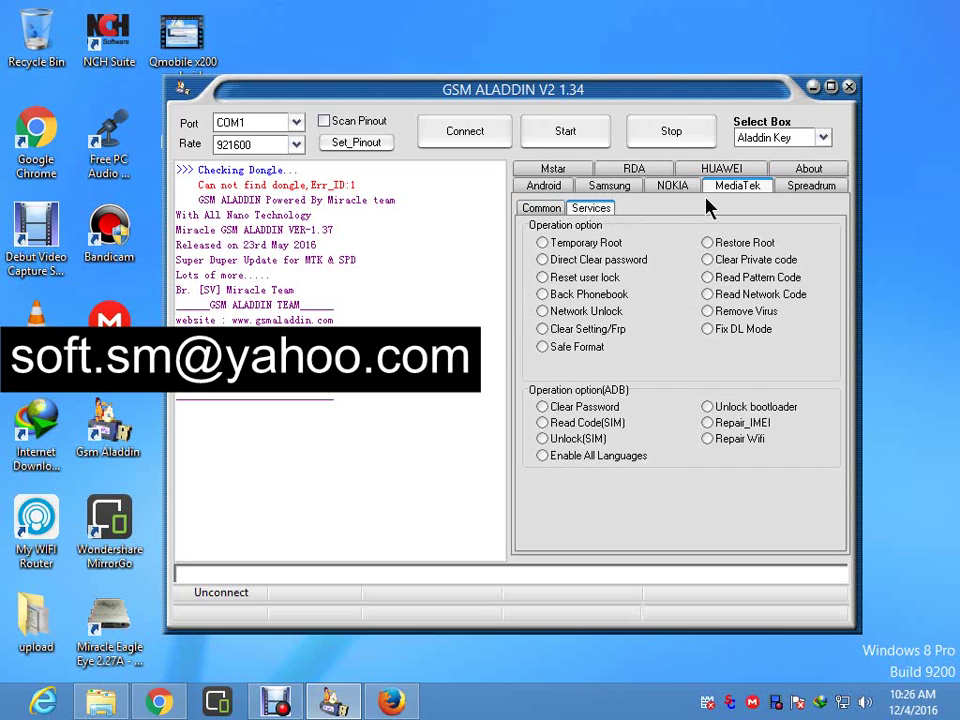
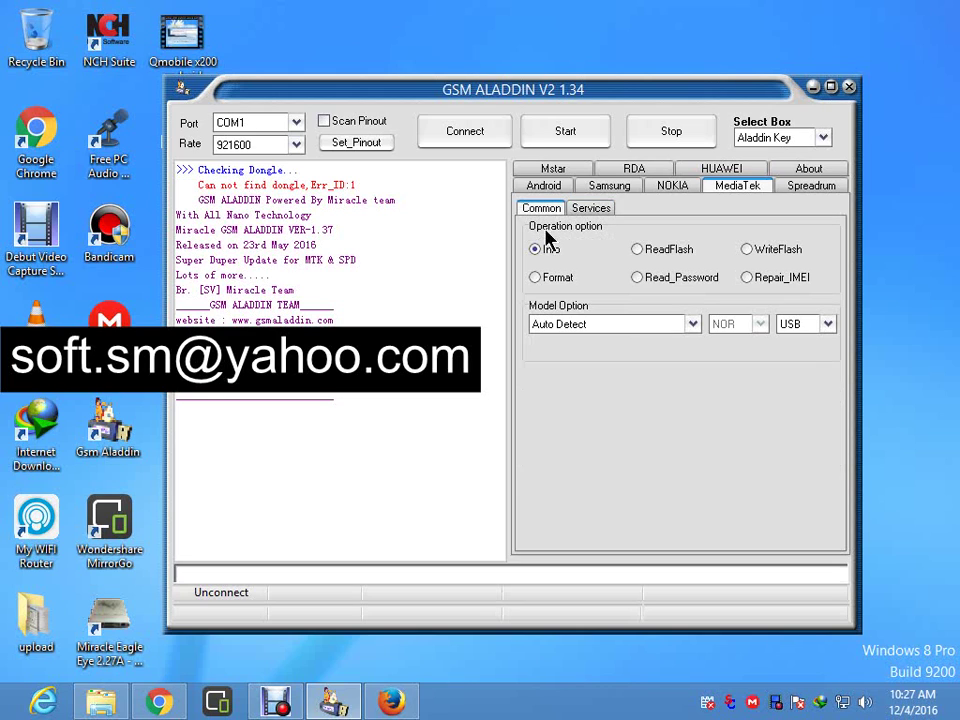
click(692, 326)
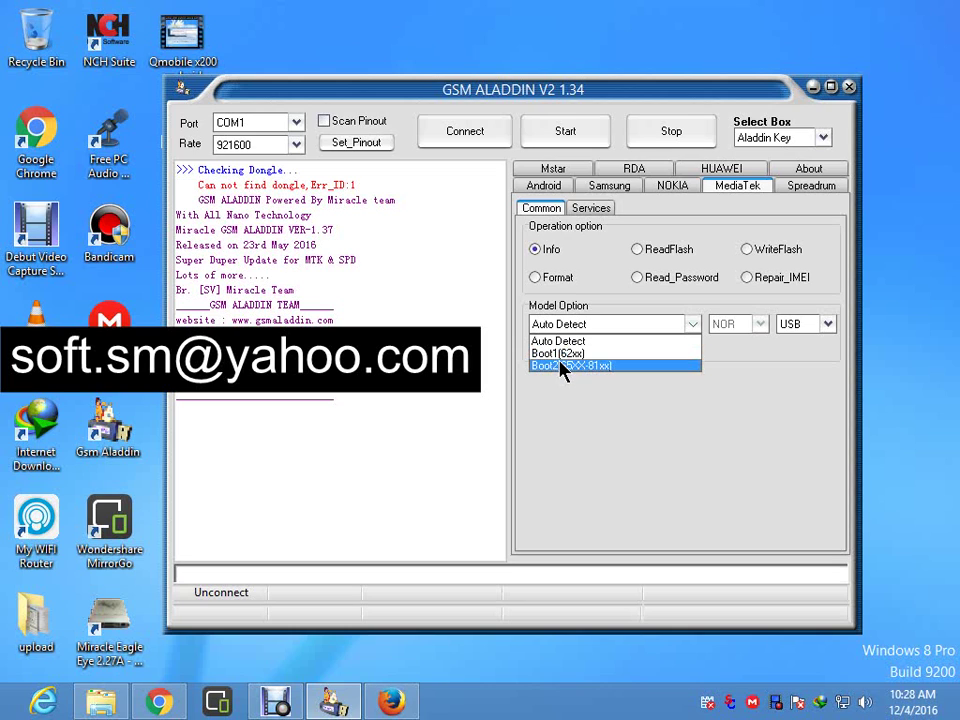
Step: Switch to Chrome and search Google for "qmobile x200 flash file" to find the phone's chipset
click(158, 701)
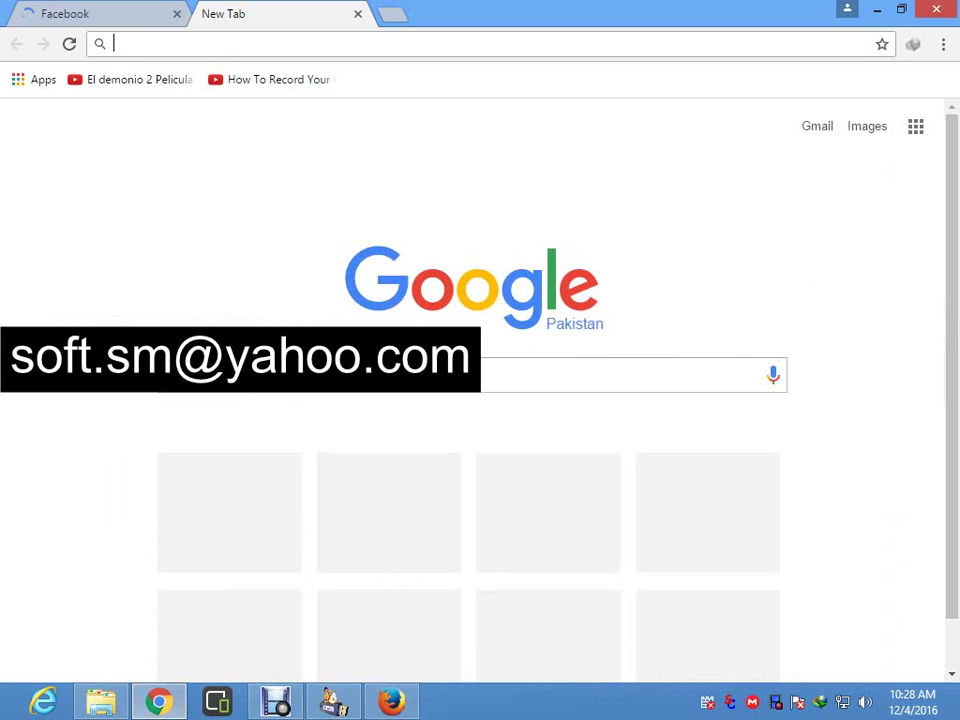
click(320, 376)
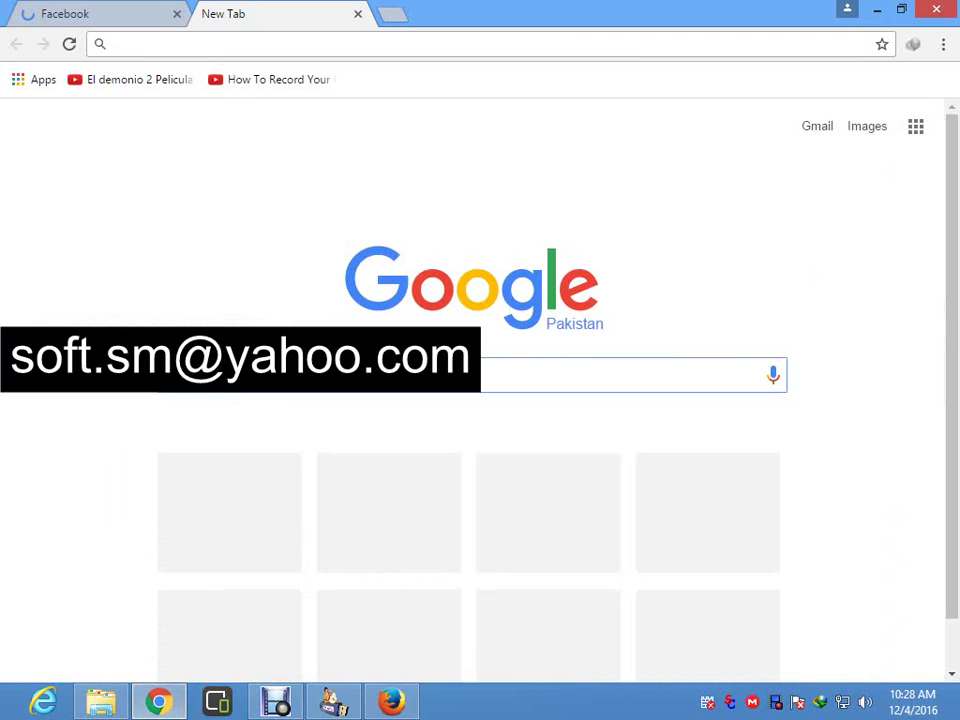
text(qmobile)
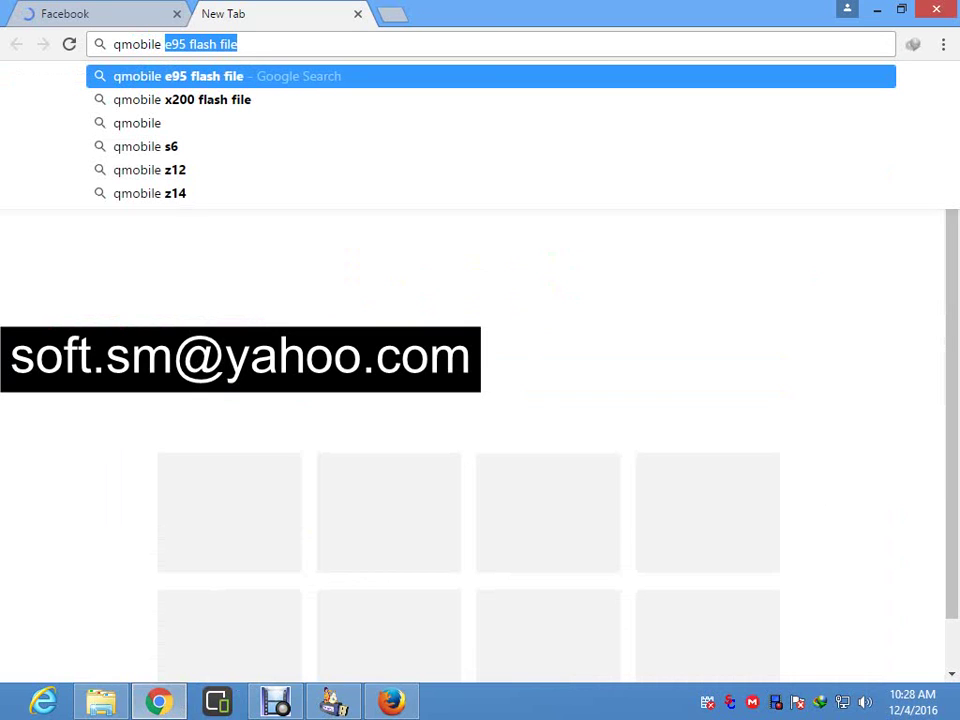
text( x200)
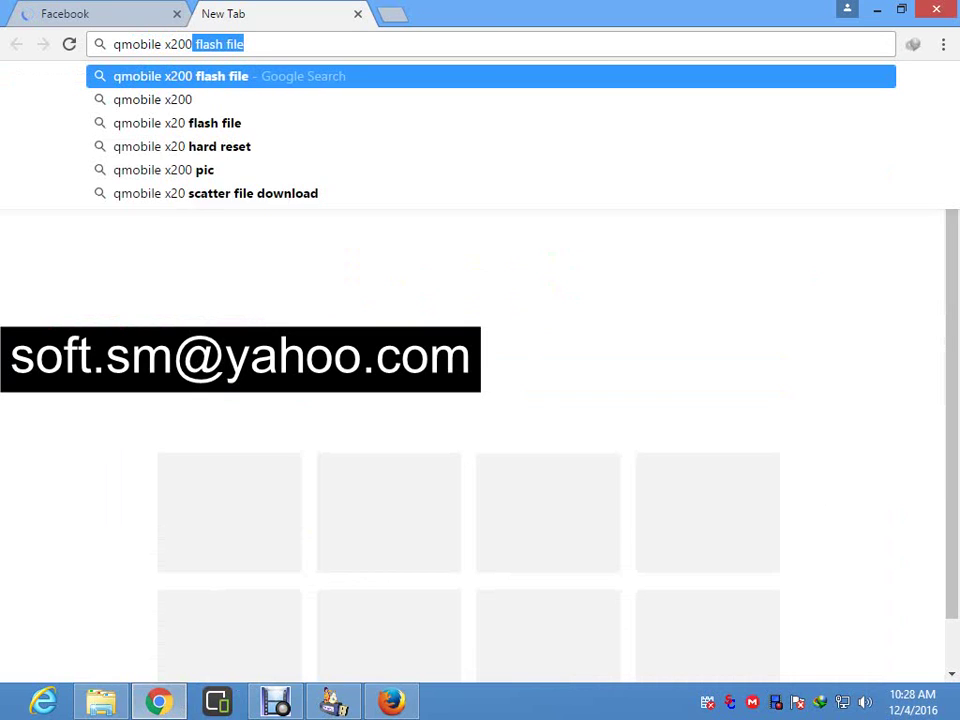
key(Right)
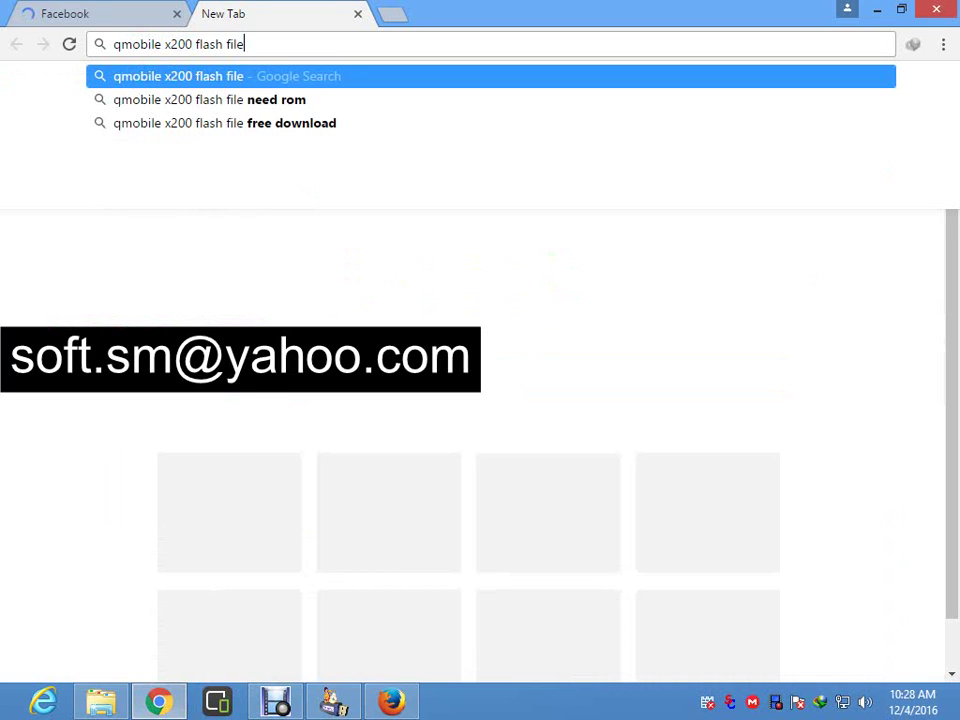
key(Return)
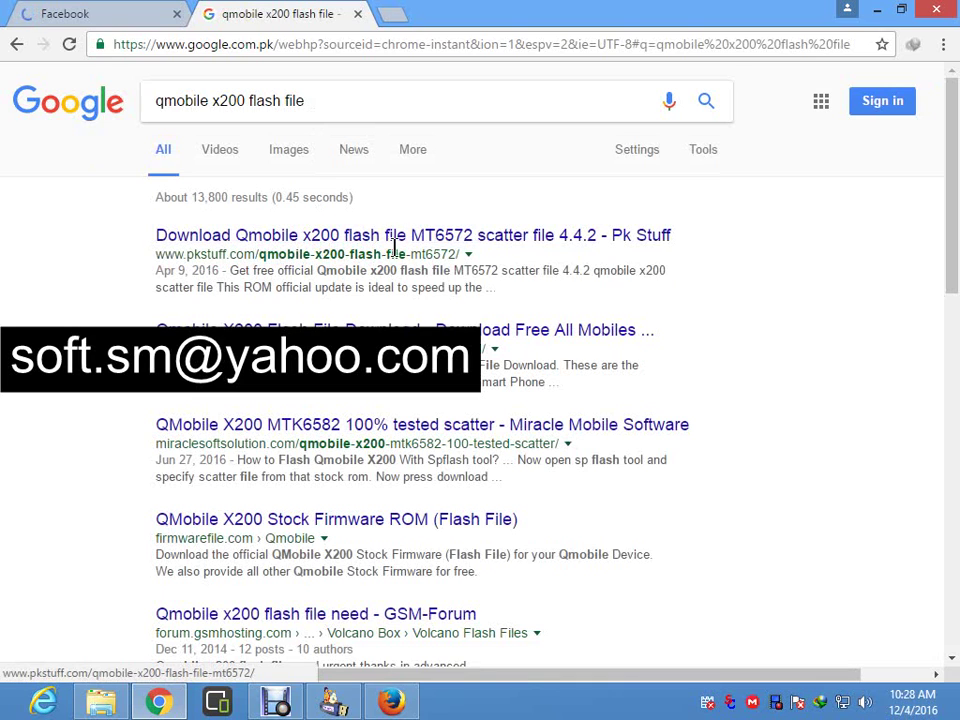
Step: Switch back to GSM Aladdin, set the MediaTek model option to Boot2(65XX-81xx), and dismiss the IDM browser integration message
click(333, 702)
drag(503, 101, 460, 278)
click(642, 500)
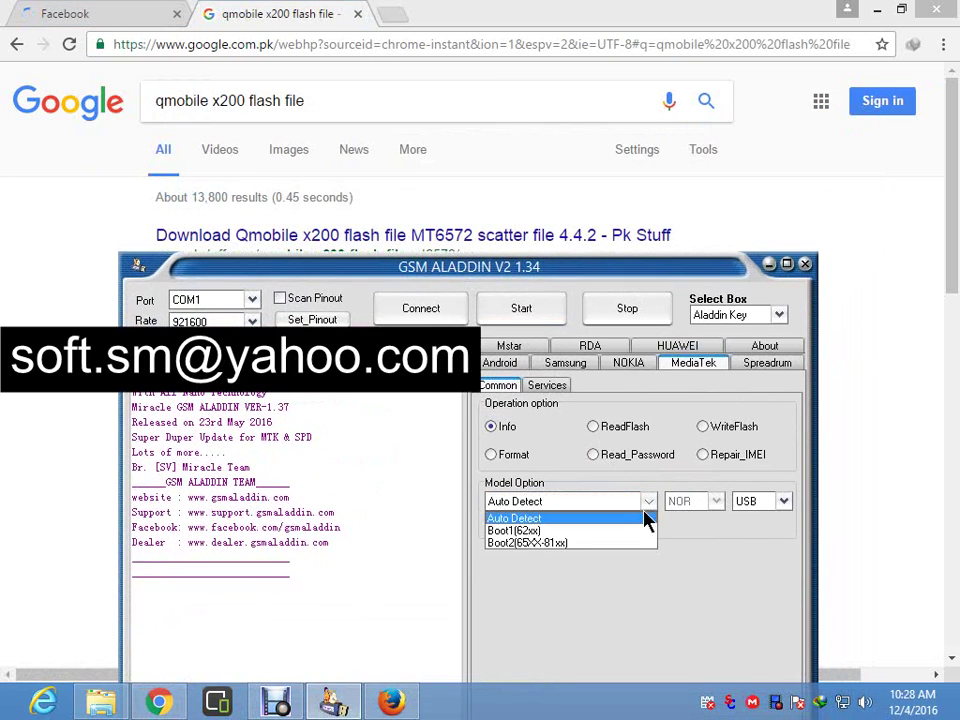
click(553, 543)
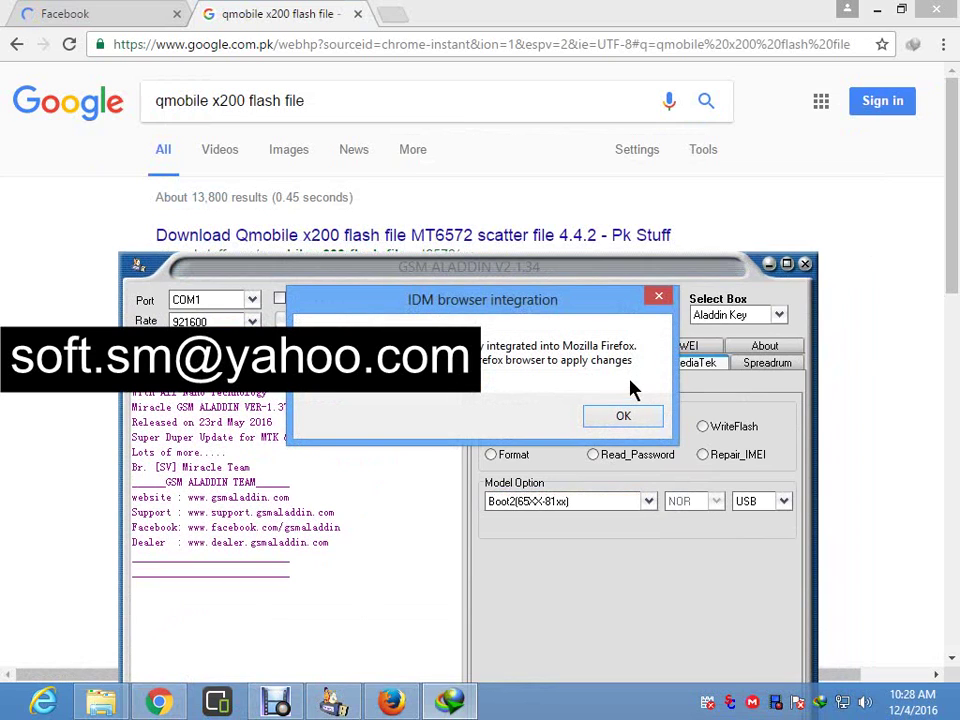
click(659, 296)
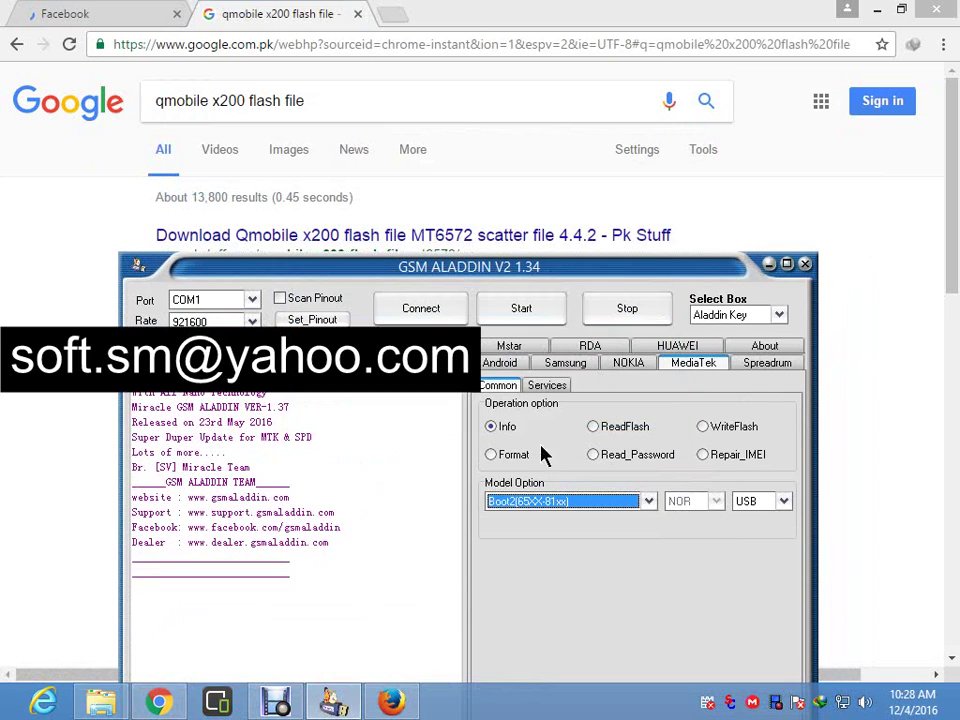
Step: Change the MediaTek model option to Boot1(62xx)
click(650, 501)
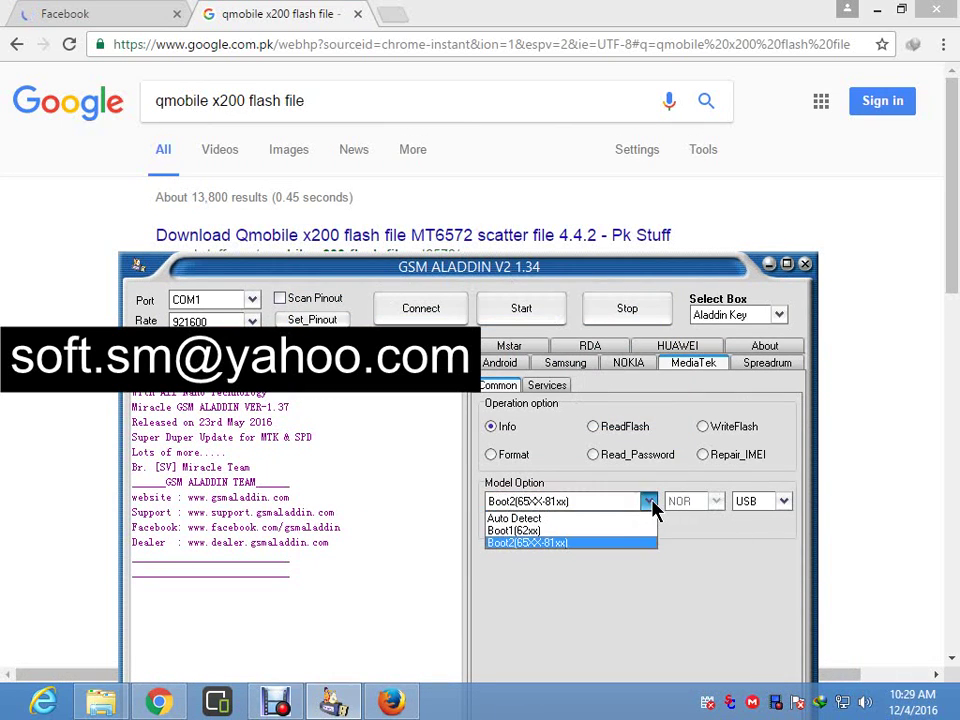
click(545, 530)
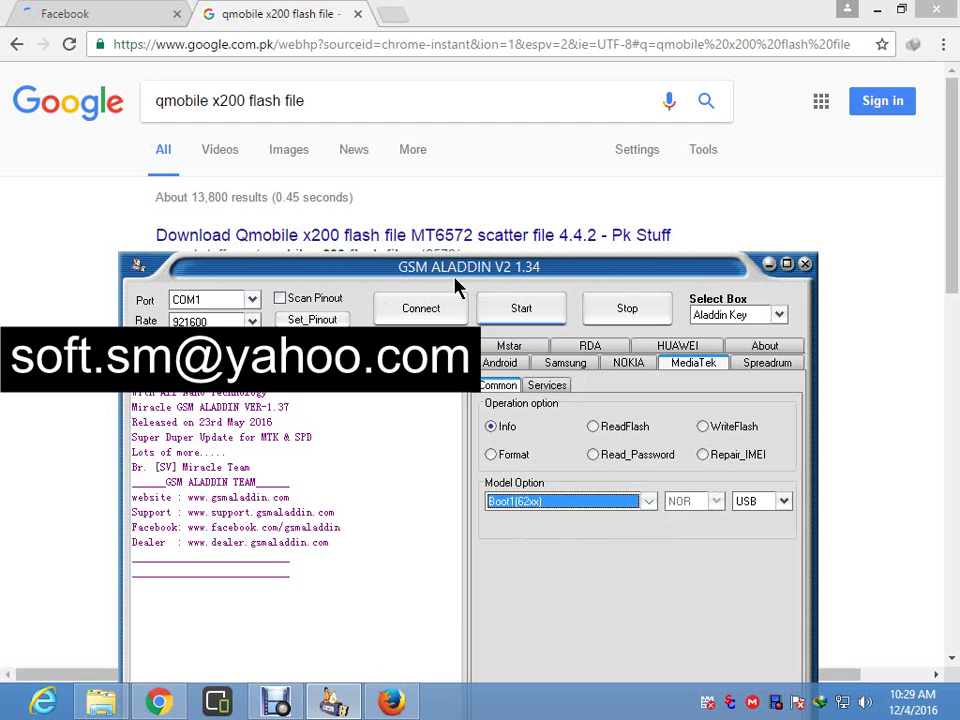
Step: In Chrome, replace the model in the Google query and search for "qmobile e95 flash file"
click(231, 107)
double_click(214, 104)
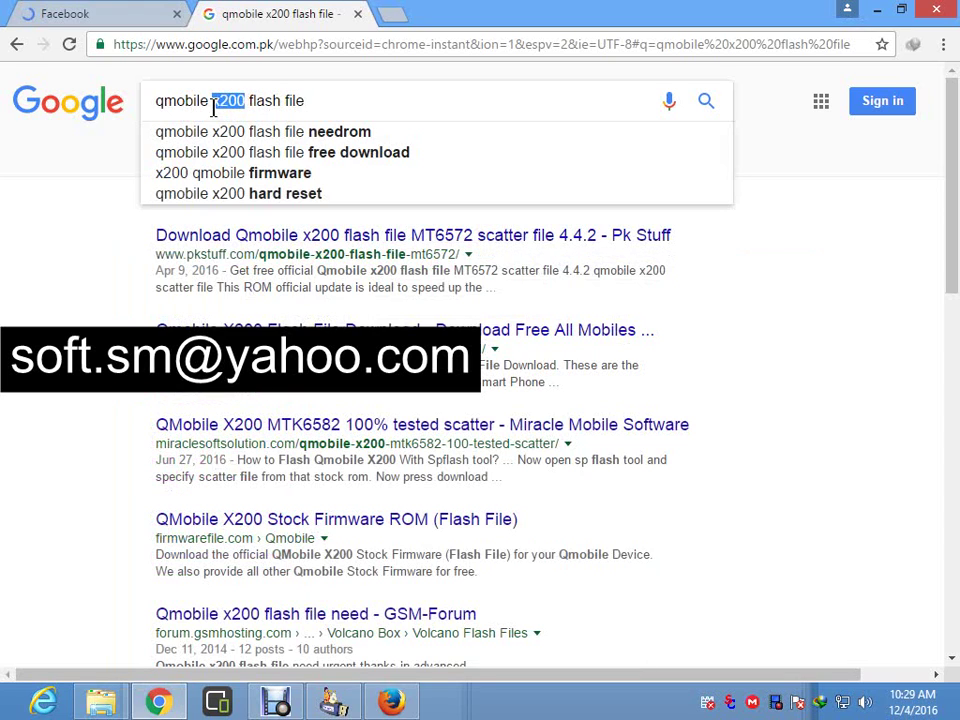
key(BackSpace)
text(e9)
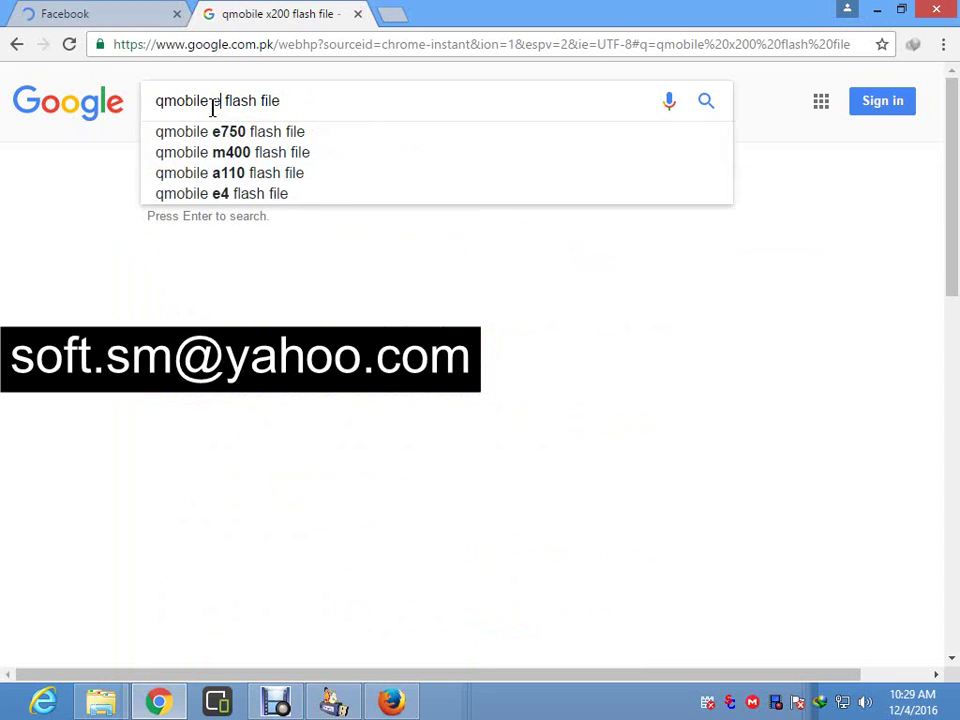
text(5)
key(Return)
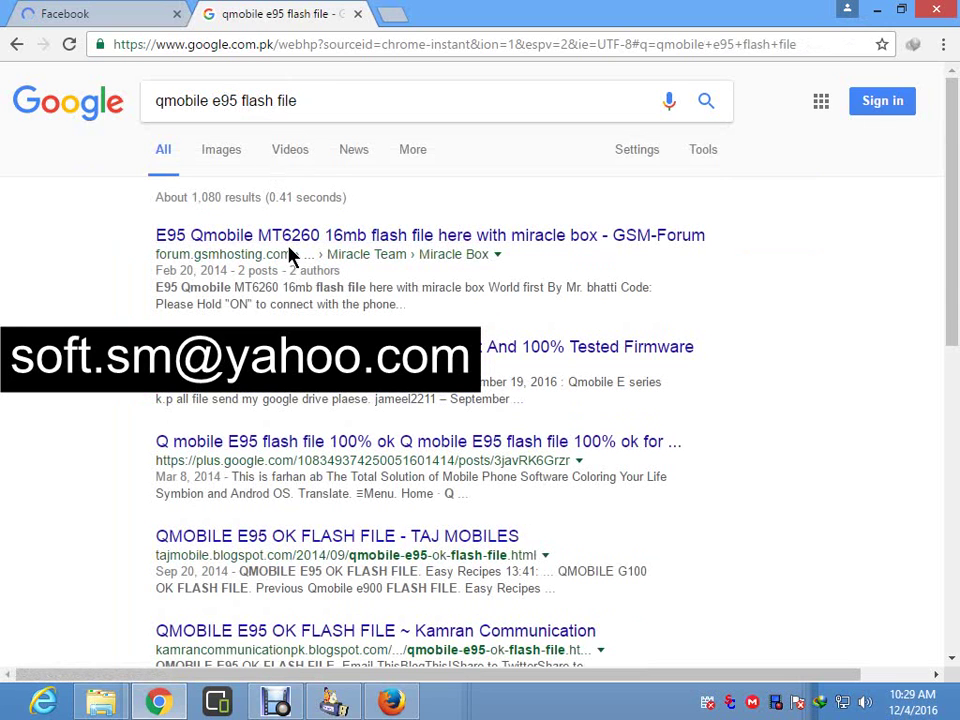
Step: Return to GSM Aladdin, place its window below the first search result, and select Boot1(62xx) as the MediaTek model option
click(333, 703)
drag(385, 270, 292, 264)
click(555, 496)
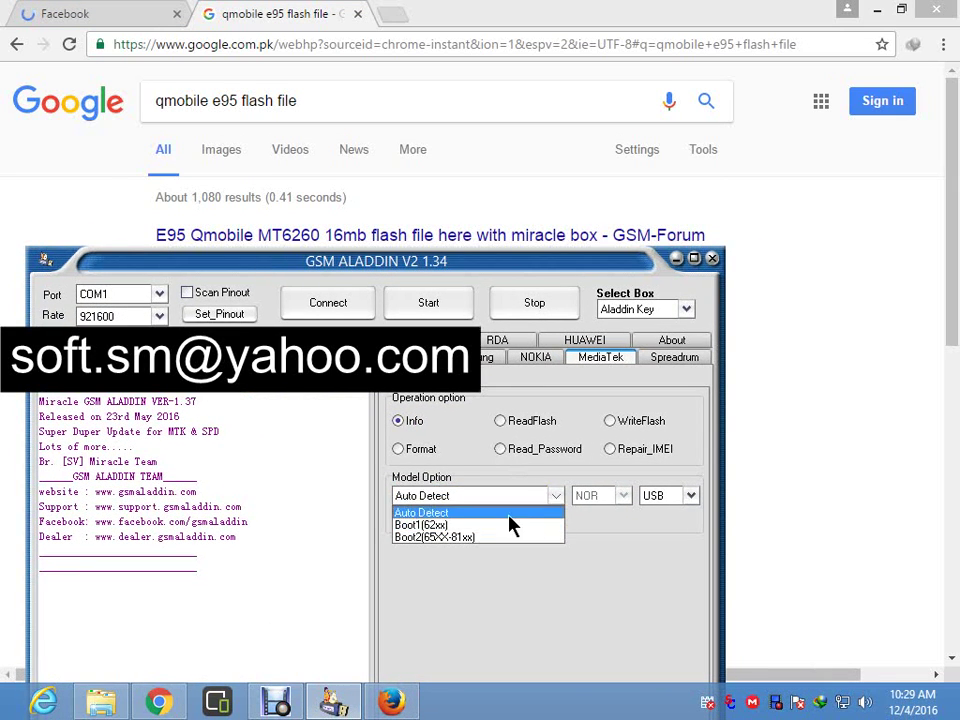
click(484, 523)
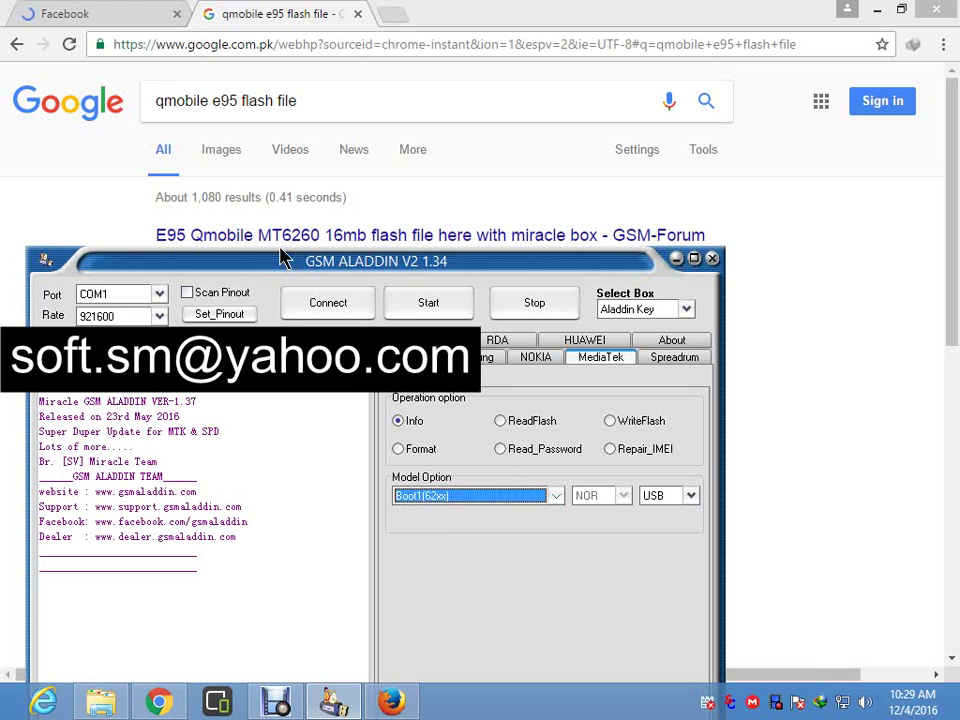
Step: Minimize Chrome and reposition the GSM Aladdin window on the desktop so all its options are in view
drag(281, 258, 474, 138)
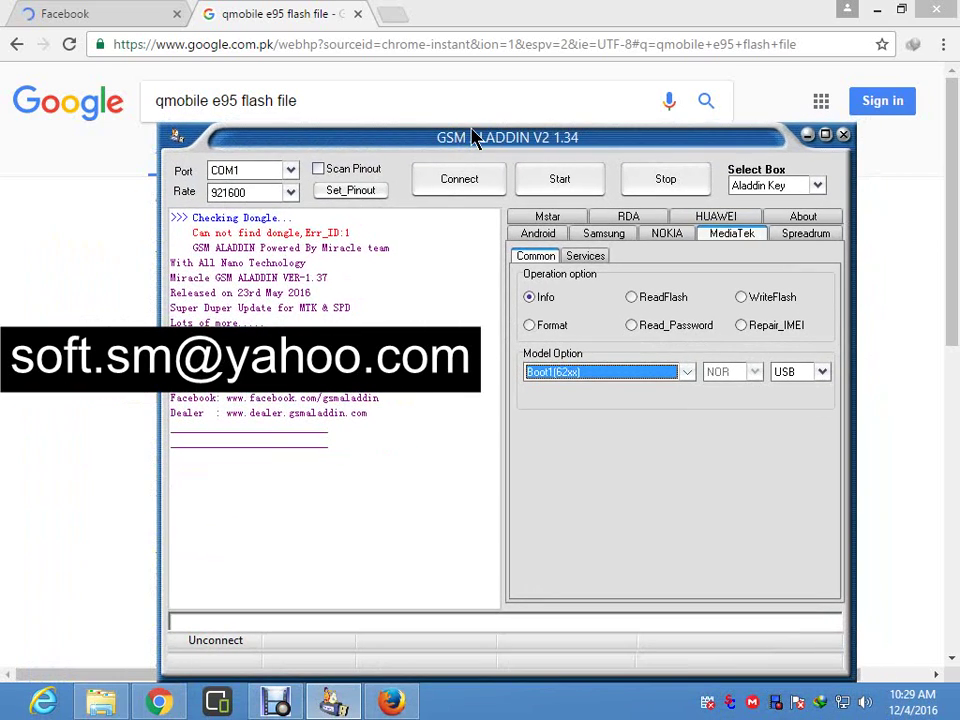
click(879, 11)
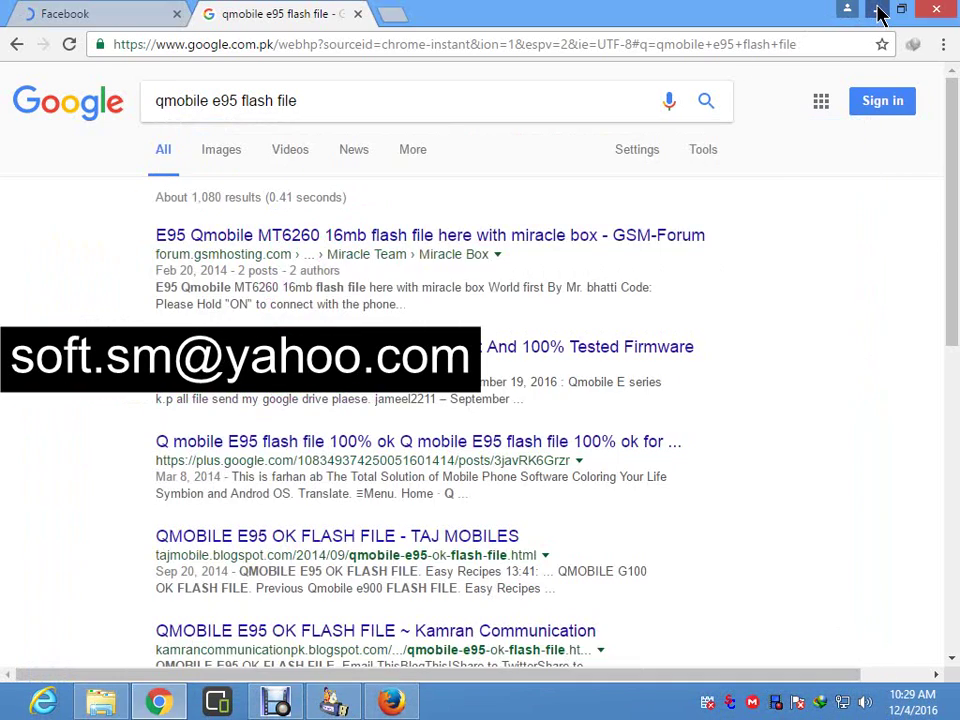
click(879, 11)
drag(521, 141, 522, 106)
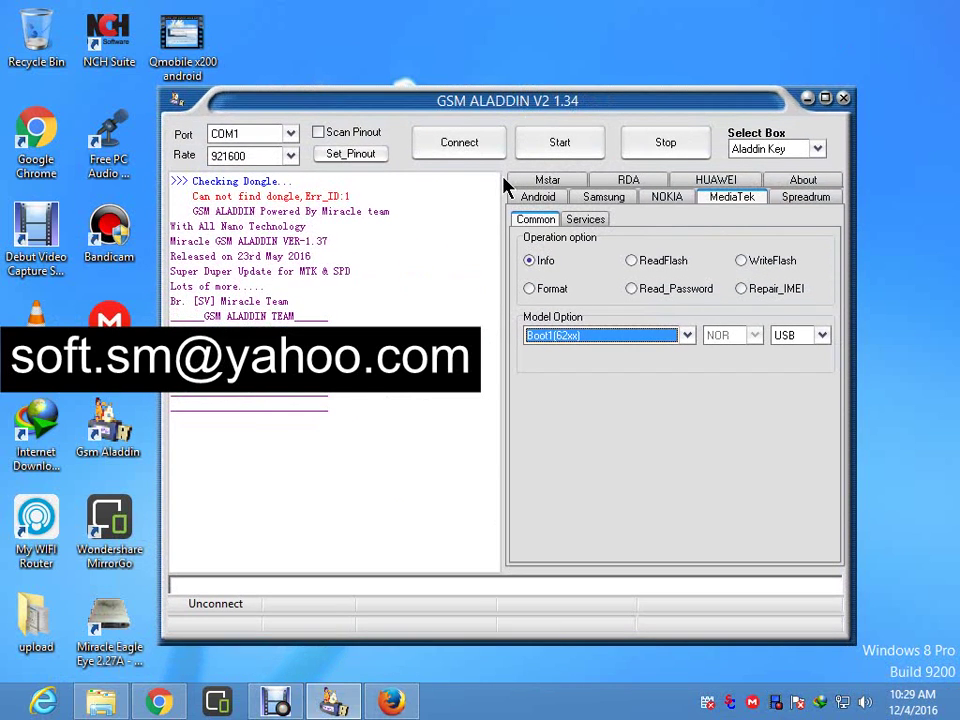